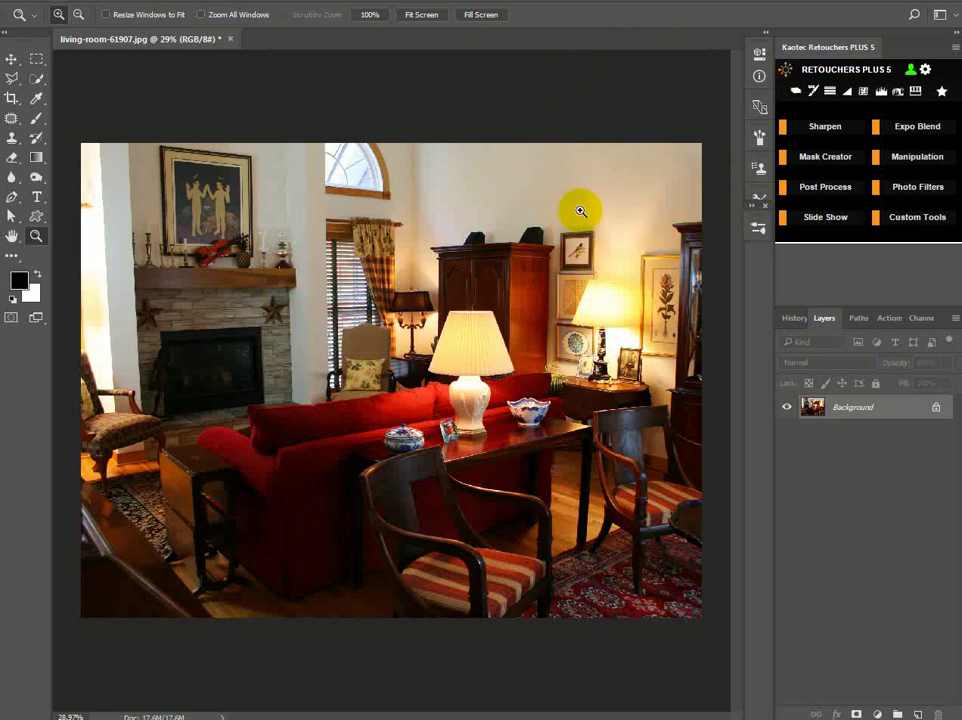
Step: Add a Fire Place effect from the Manipulation tools and scale the fire to about 15.6%, placed inside the fireplace opening
click(915, 158)
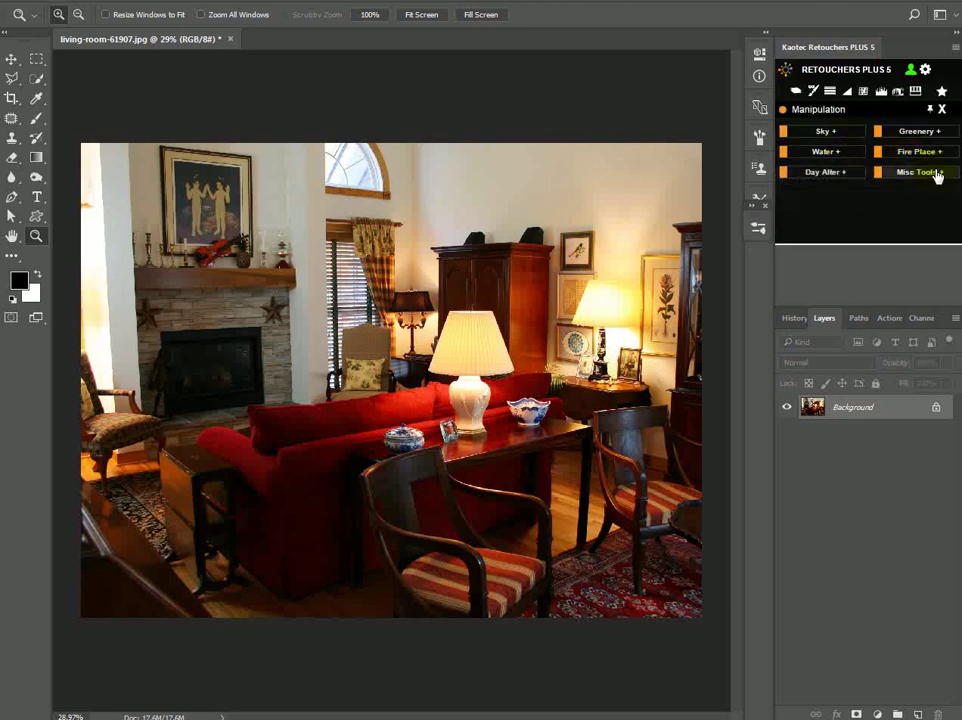
click(915, 152)
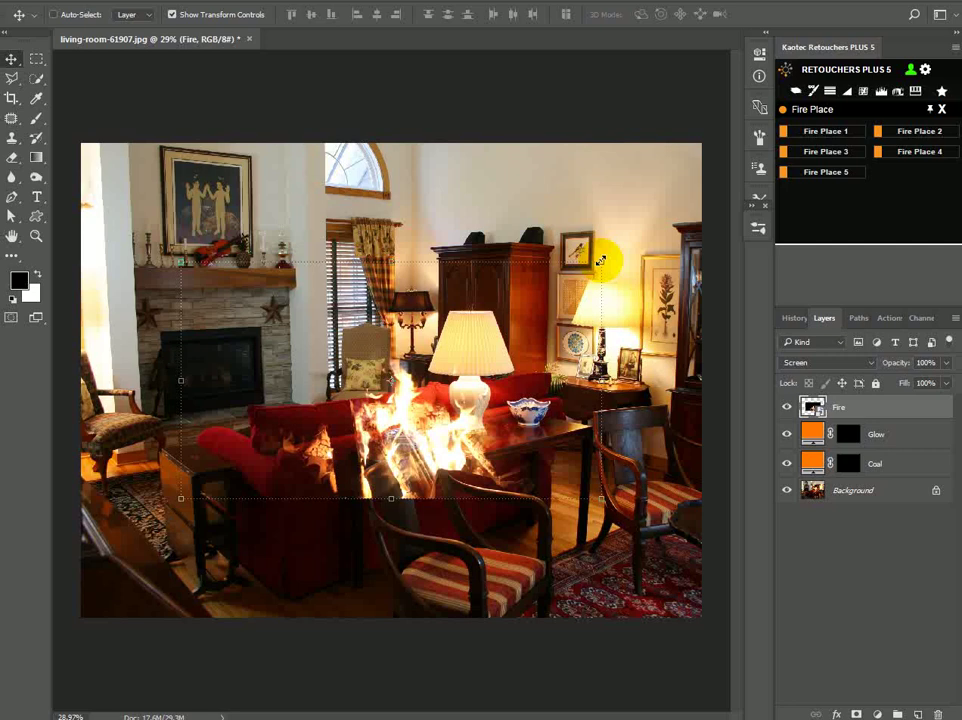
drag(604, 260, 337, 360)
scroll(217, 356, up, 12)
scroll(189, 363, up, 2)
drag(334, 354, 373, 368)
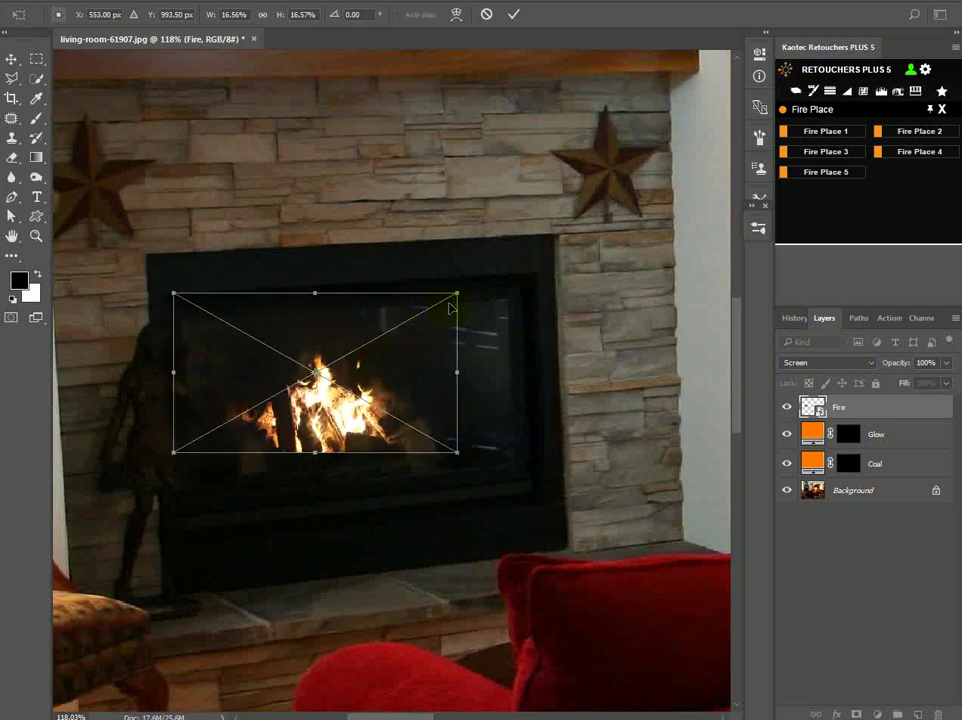
drag(455, 295, 446, 297)
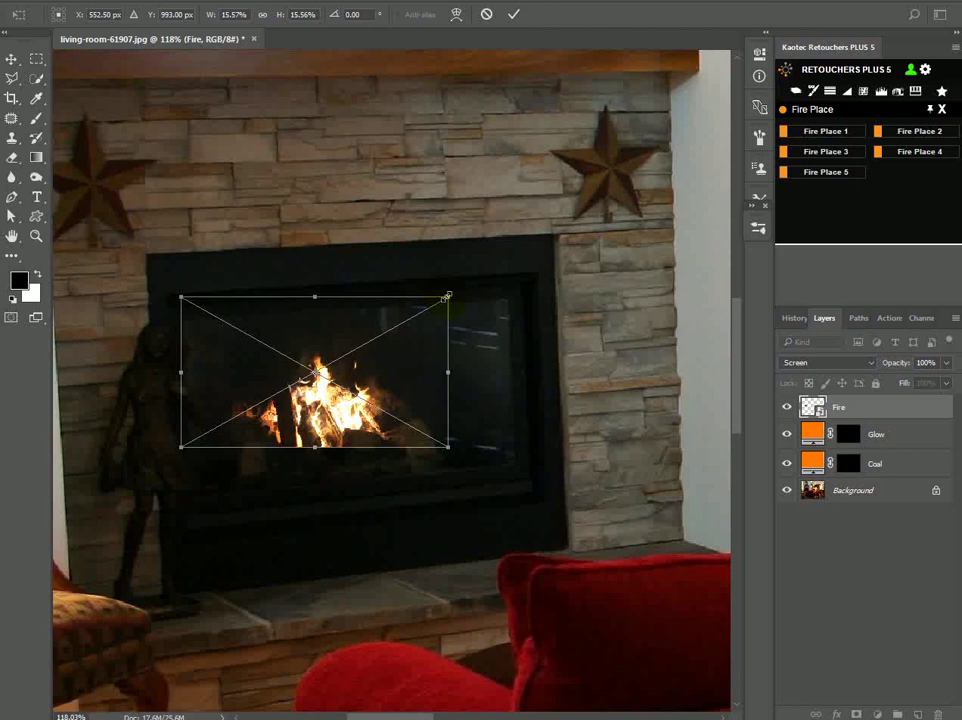
key(Return)
click(376, 340)
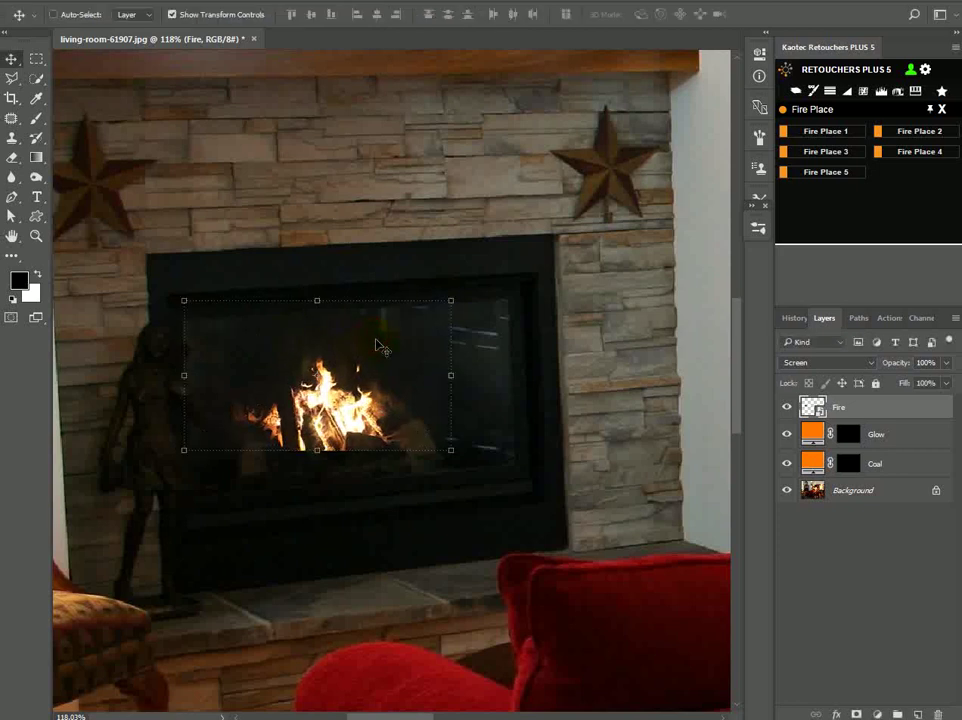
Step: Add a black layer mask to the Fire layer and start revealing the flame tip with a white brush sized 45
click(814, 92)
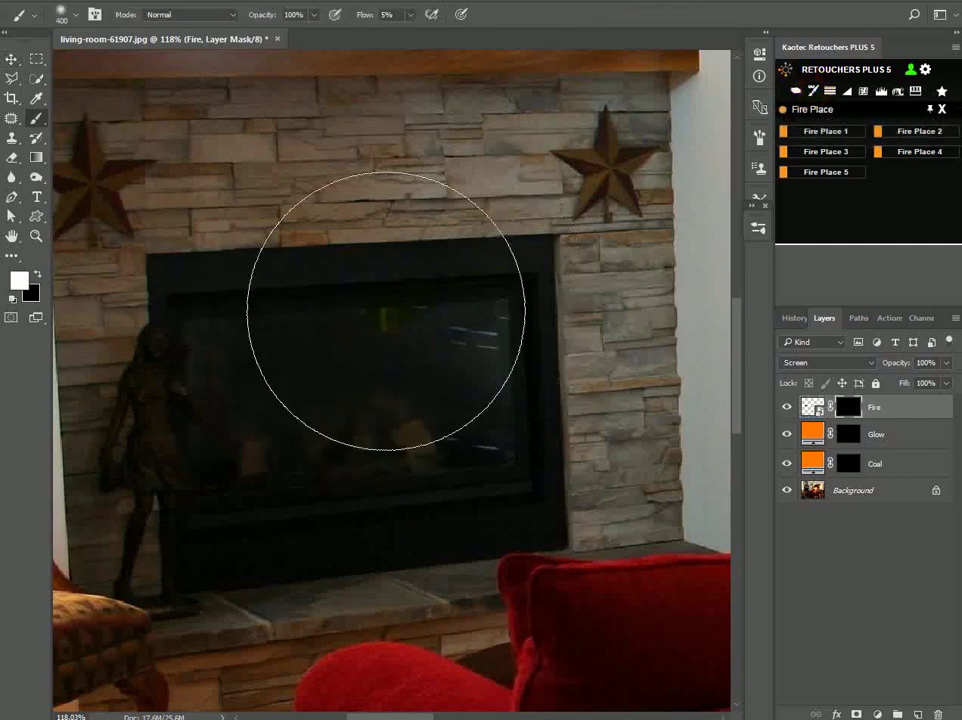
key([)
key([)
key([)
key([)
key([)
key([)
key([)
key([)
key([)
key([)
key([)
key([)
key([)
key([)
mouse_move(346, 369)
mouse_down()
mouse_move(270, 376)
mouse_move(304, 384)
mouse_move(327, 352)
mouse_up()
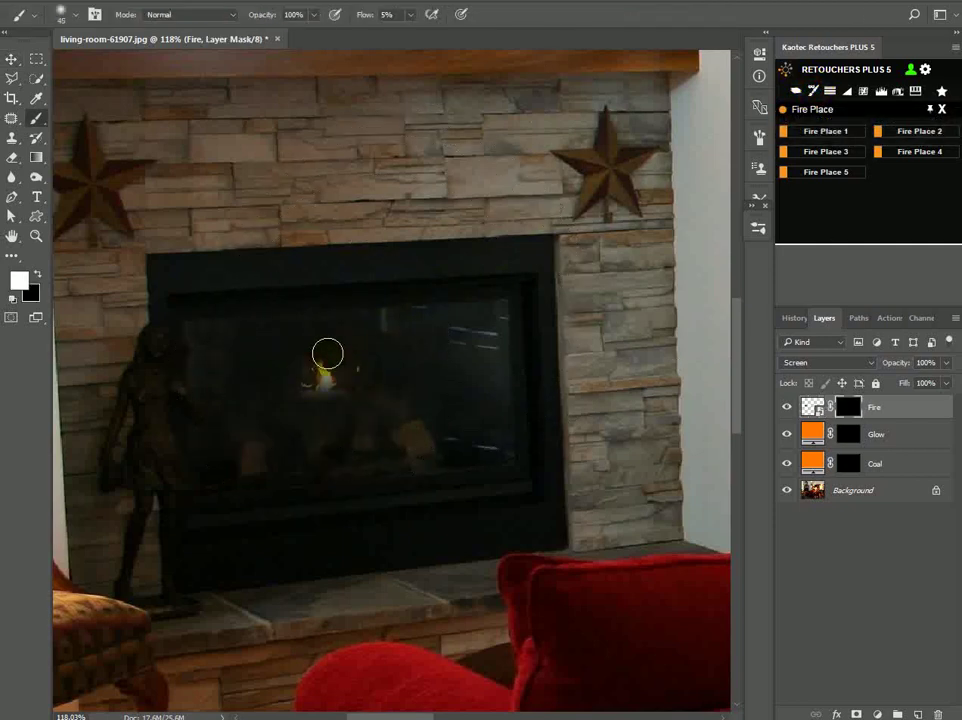
Step: Set the brush flow to 100% and paint the flames and logs back in on the Fire mask, enlarging the brush to 60
drag(365, 15, 460, 163)
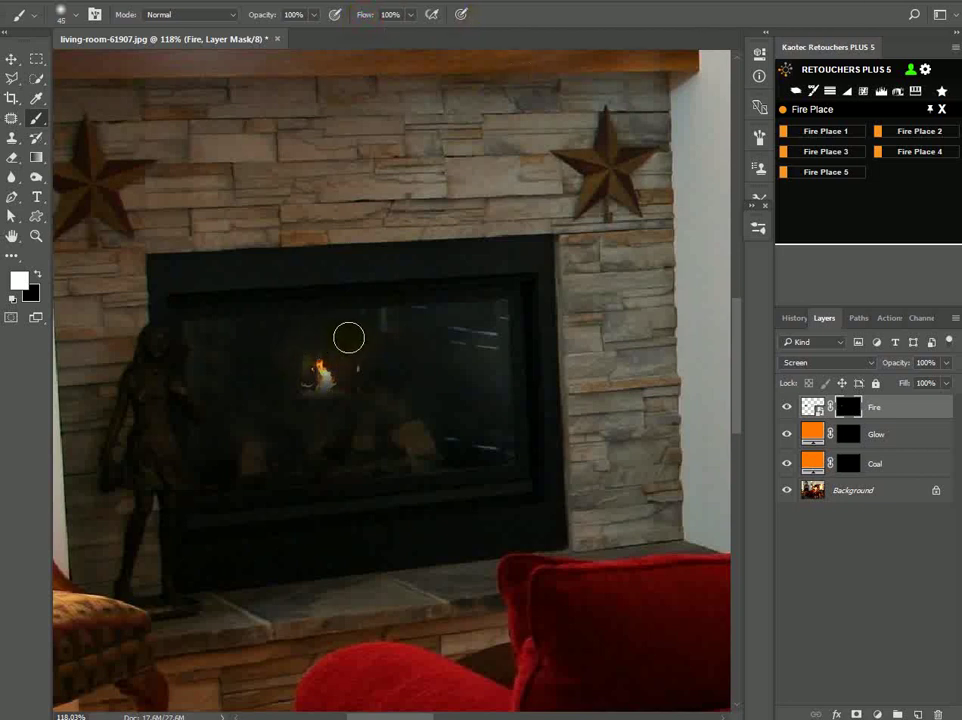
mouse_move(286, 349)
mouse_down()
mouse_move(259, 375)
mouse_move(335, 374)
mouse_move(402, 394)
mouse_move(371, 380)
mouse_move(381, 383)
mouse_move(274, 404)
mouse_move(258, 397)
mouse_move(255, 408)
mouse_move(296, 423)
mouse_move(253, 418)
mouse_move(317, 423)
mouse_move(380, 409)
mouse_up()
key(bracketright)
key(bracketright)
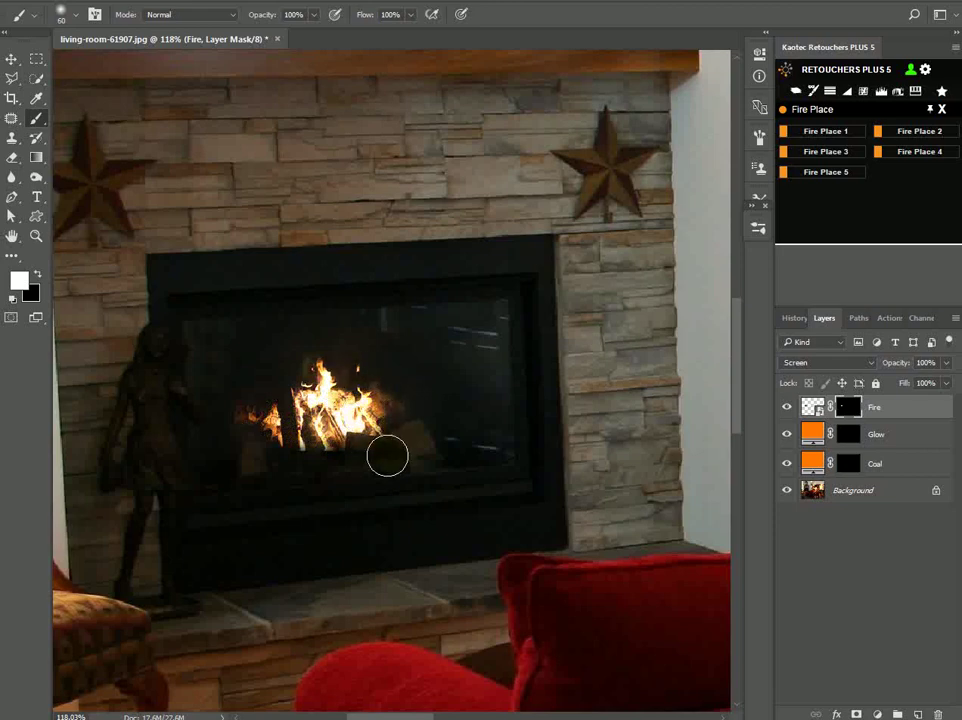
Step: Mask out the hard lower edge of the fire by painting black on the Fire mask with a brush sized 45
scroll(387, 454, up, 3)
click(386, 320)
key(x)
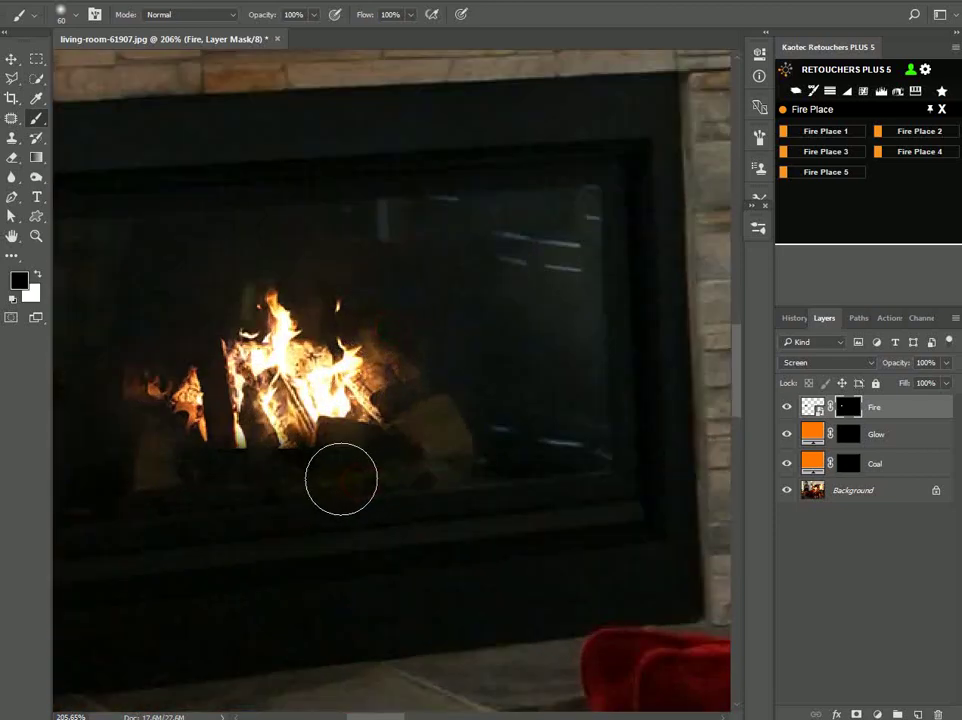
key(bracketleft)
key(bracketleft)
click(340, 468)
mouse_move(248, 489)
mouse_down()
mouse_move(208, 470)
mouse_move(243, 468)
mouse_move(246, 481)
mouse_up()
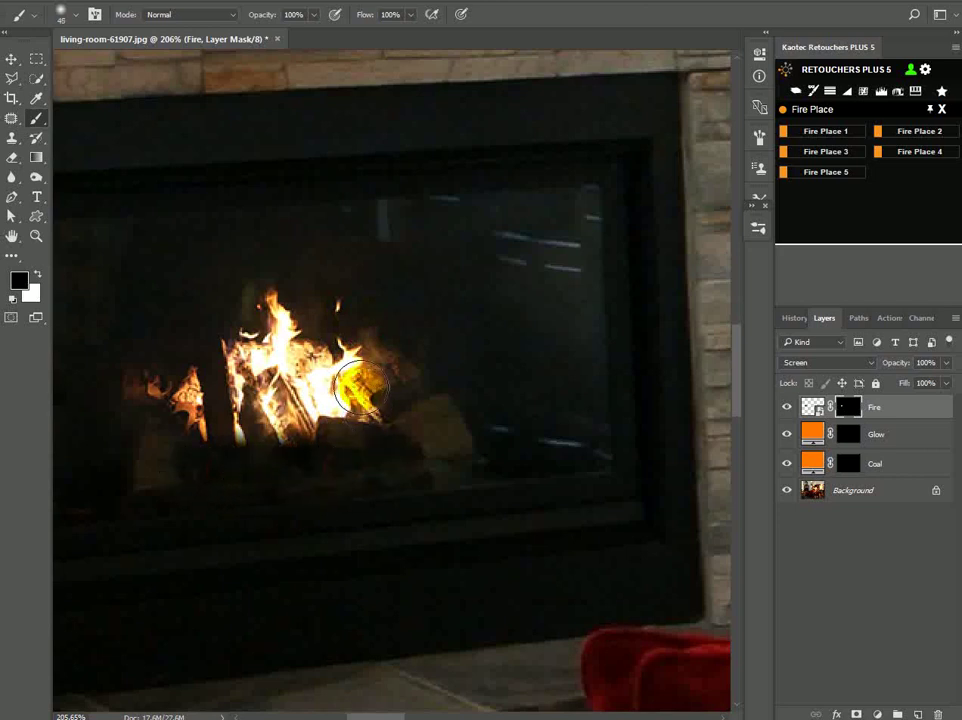
Step: Target the Glow layer's mask and set up a larger white brush with 10% flow
alt+scroll(440, 390, down, 4)
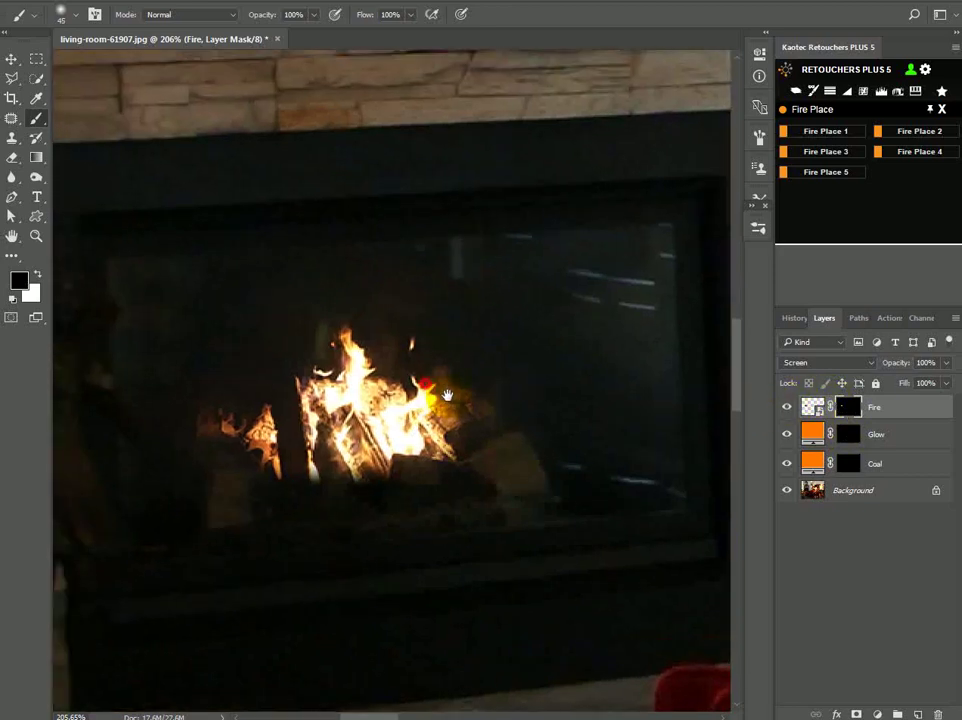
alt+scroll(432, 410, down, 2)
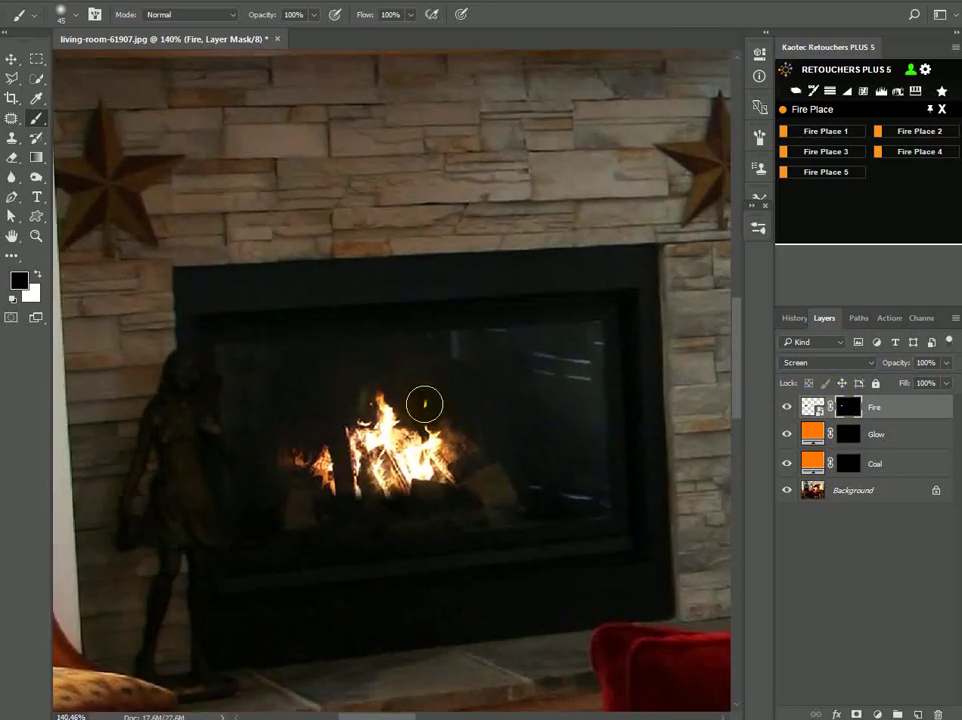
alt+scroll(424, 401, up, 3)
click(847, 434)
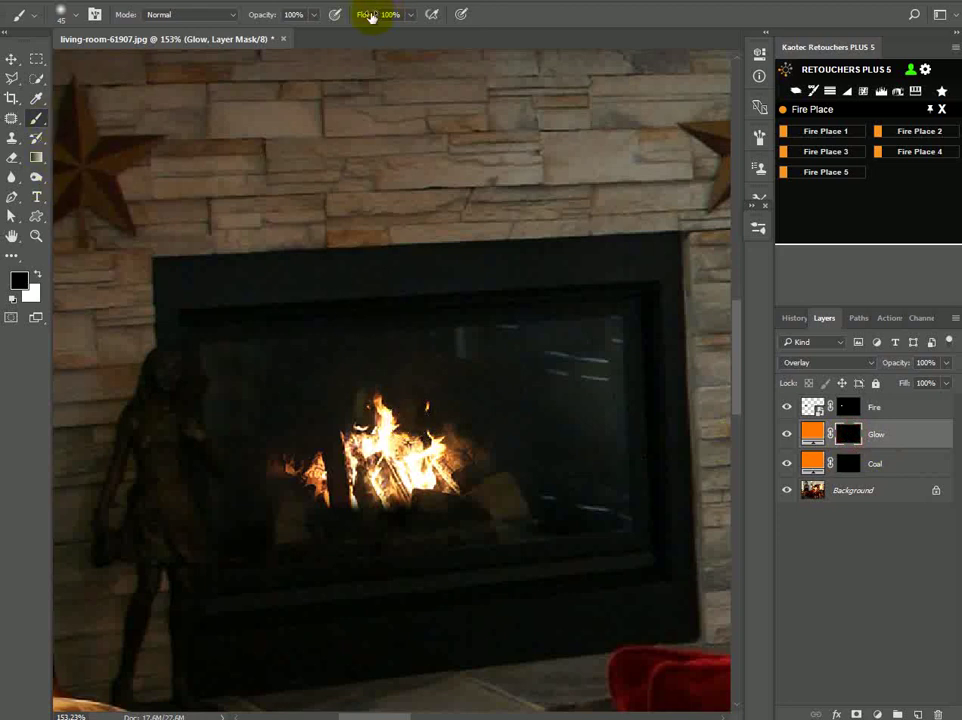
click(368, 18)
text(10)
key(Return)
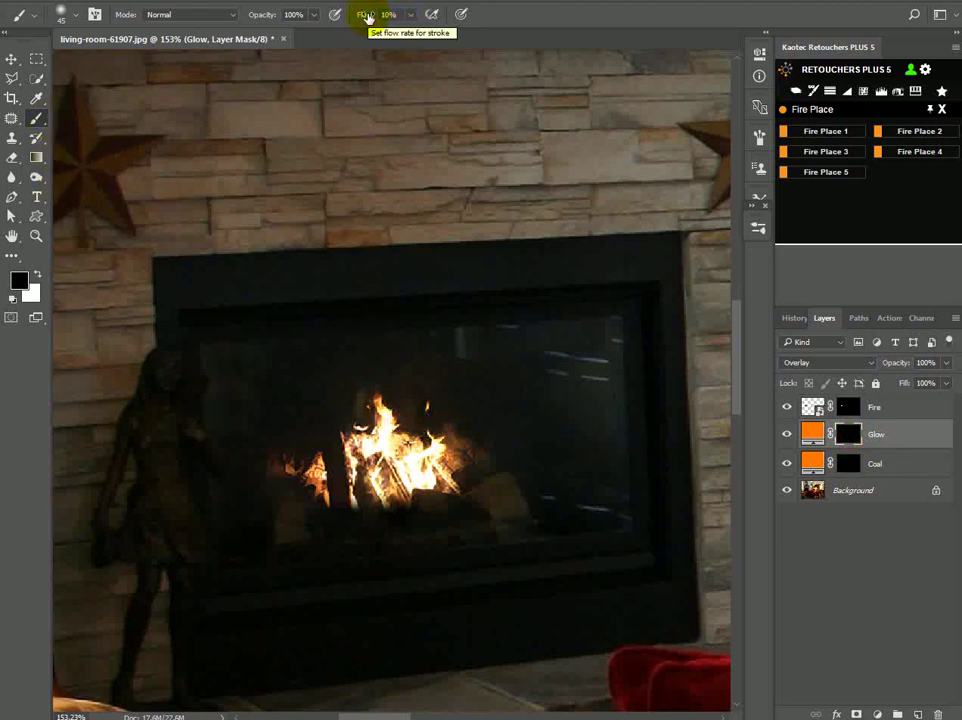
key(bracketright)
key(bracketright)
key(bracketright)
key(bracketright)
key(bracketright)
key(bracketright)
key(bracketright)
key(bracketright)
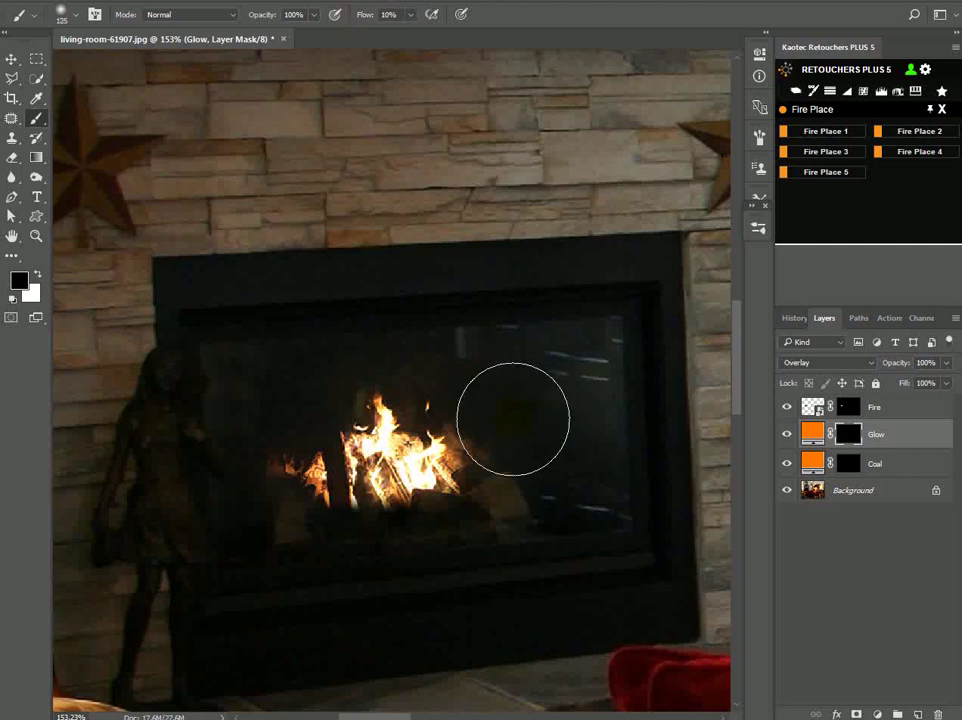
click(37, 273)
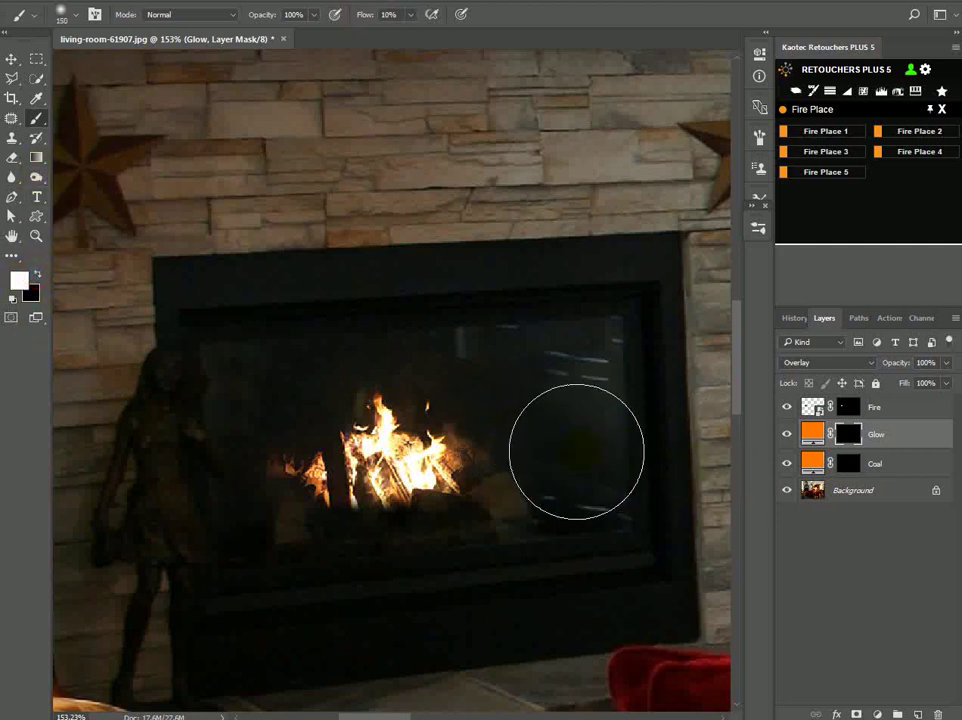
Step: Paint a faint glow on the firebox interior at both sides of the flames with a brush sized 100
key(bracketleft)
key(bracketleft)
click(545, 434)
click(560, 455)
click(545, 430)
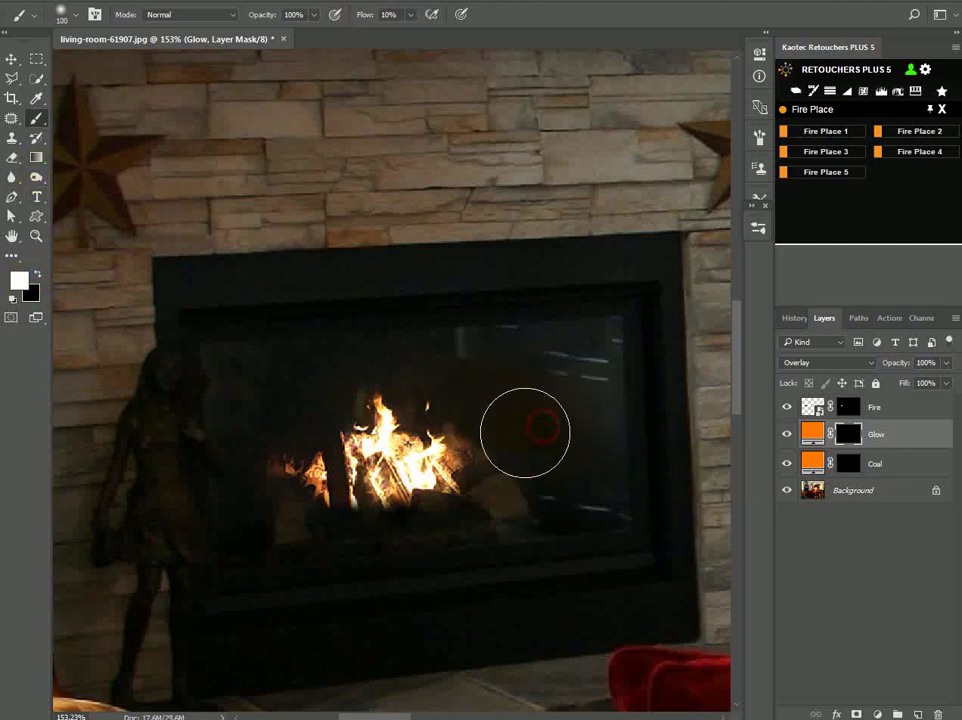
click(320, 405)
click(285, 423)
click(266, 490)
click(279, 412)
click(322, 401)
click(266, 472)
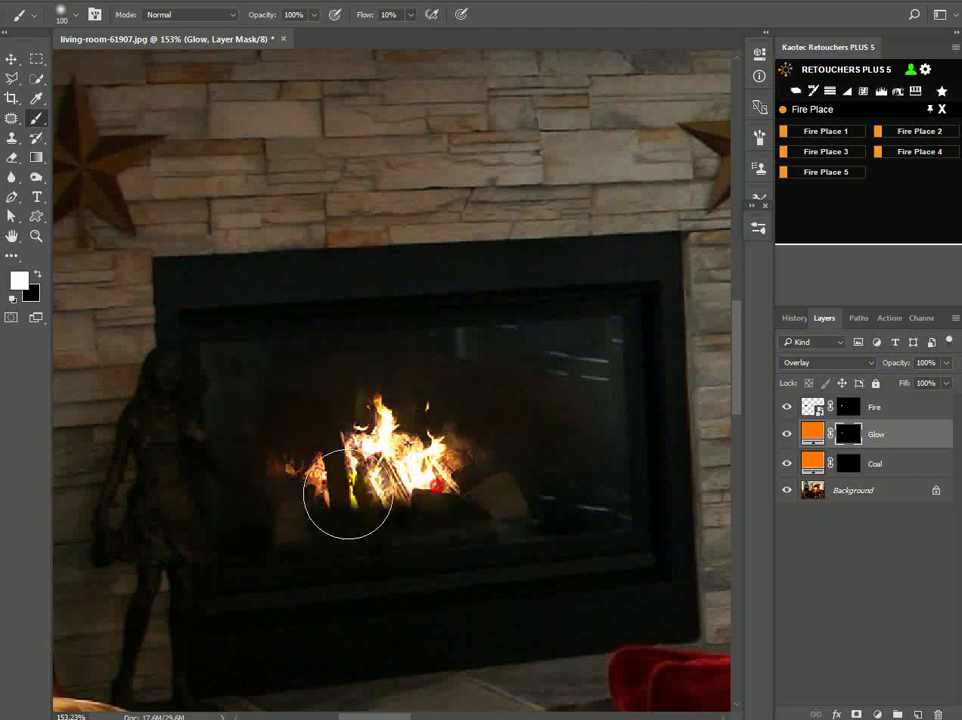
Step: Paint the glow onto the logs and coals beneath the flames with a brush sized 45
key(bracketleft)
key(bracketleft)
key(bracketleft)
key(bracketleft)
drag(467, 511, 307, 511)
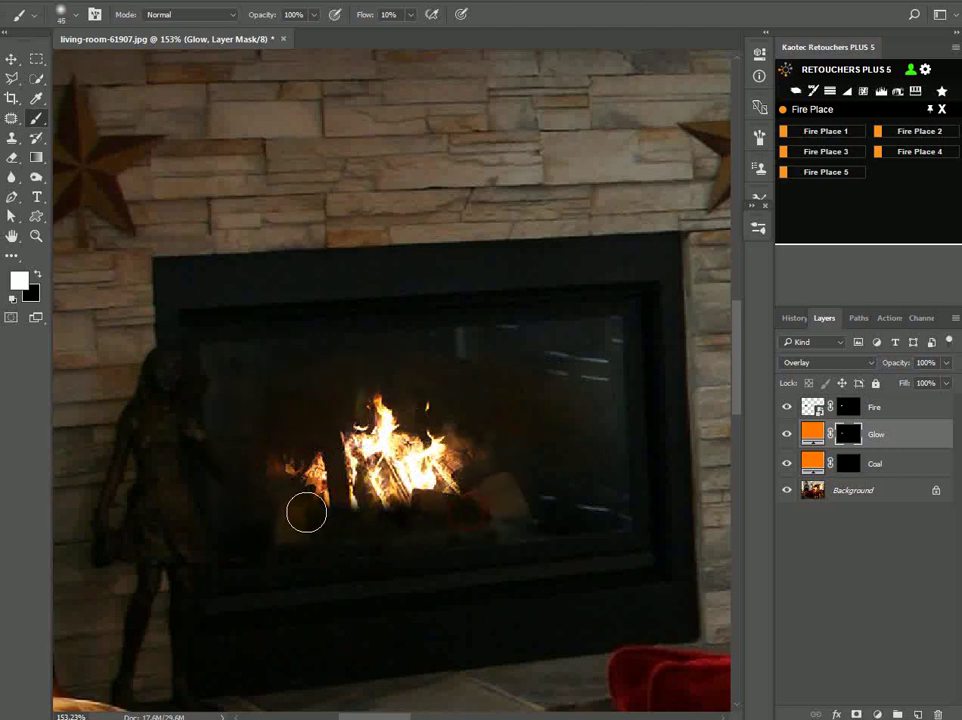
drag(404, 516, 286, 511)
drag(468, 504, 486, 498)
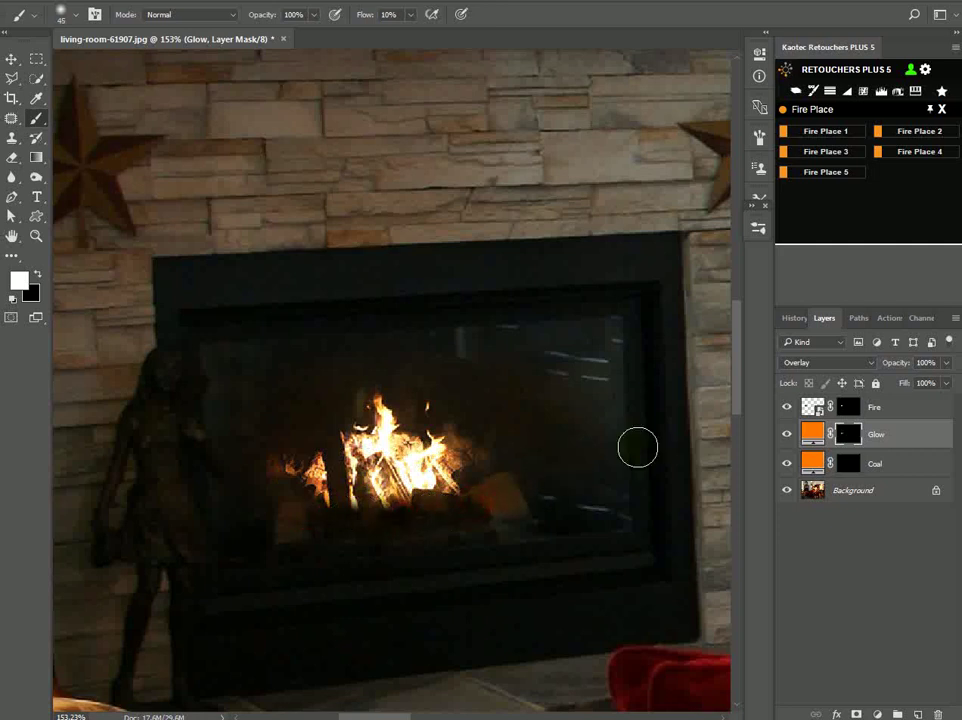
Step: Paint hot coal highlights along the base of the flames on the Coal mask, using 5% flow and a small brush
click(846, 464)
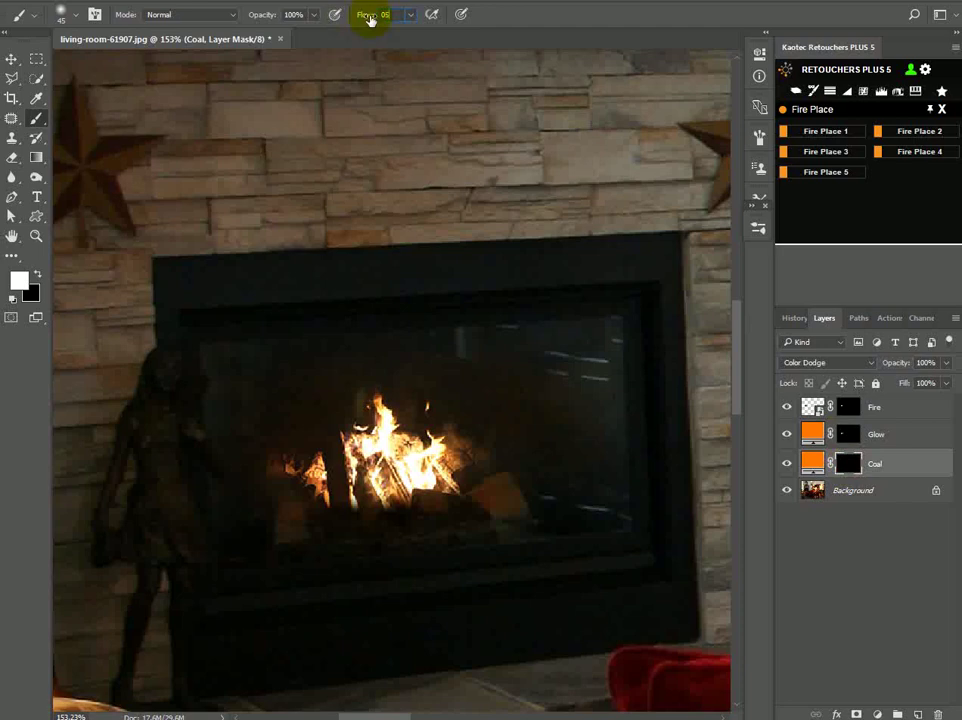
key(Return)
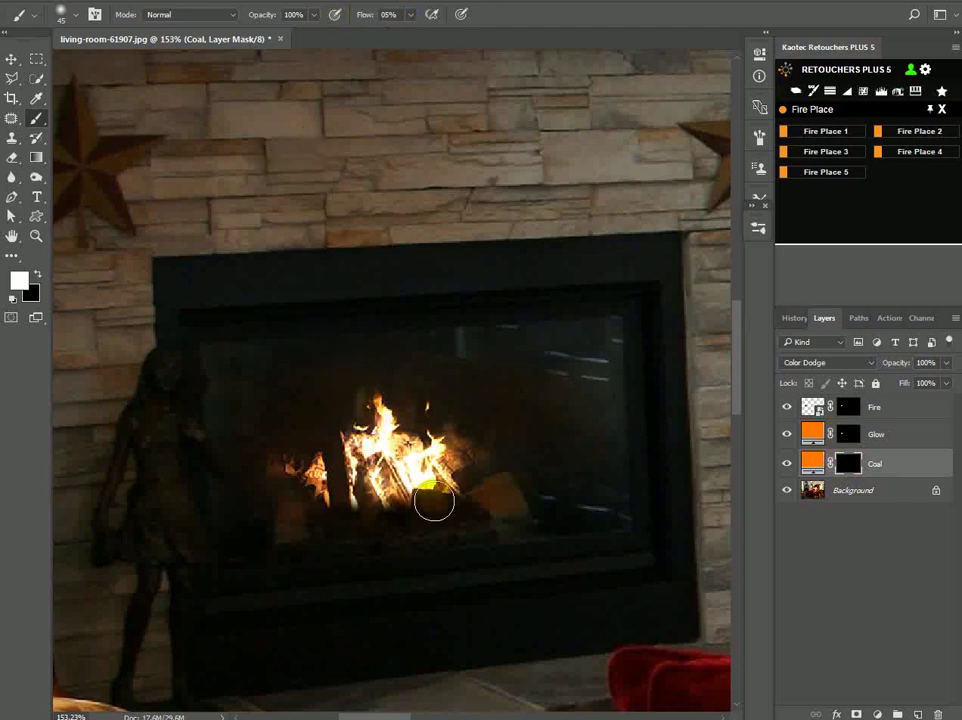
key(bracketleft)
scroll(433, 502, up, 3)
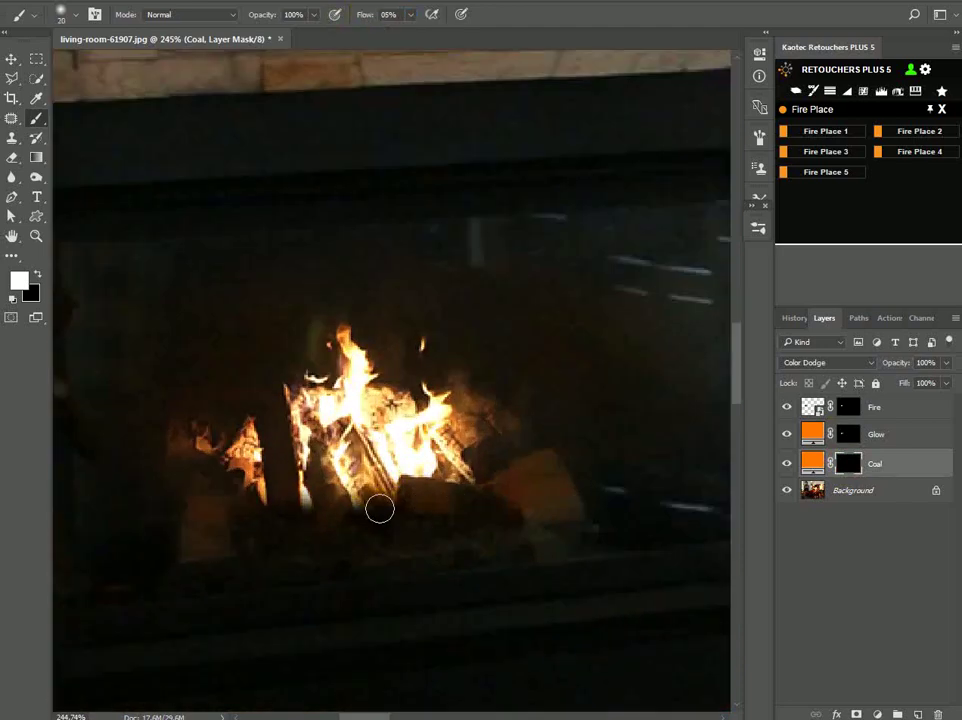
mouse_move(385, 505)
mouse_down()
mouse_move(354, 465)
mouse_move(338, 470)
mouse_up()
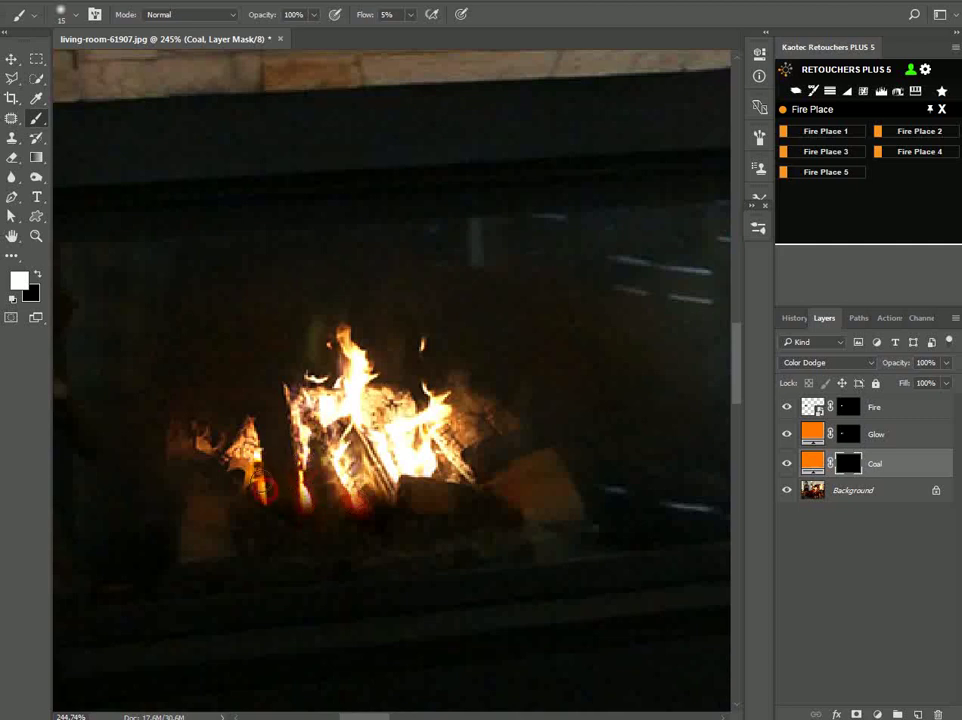
mouse_move(390, 470)
mouse_down()
mouse_move(447, 482)
mouse_move(449, 441)
mouse_move(411, 470)
mouse_up()
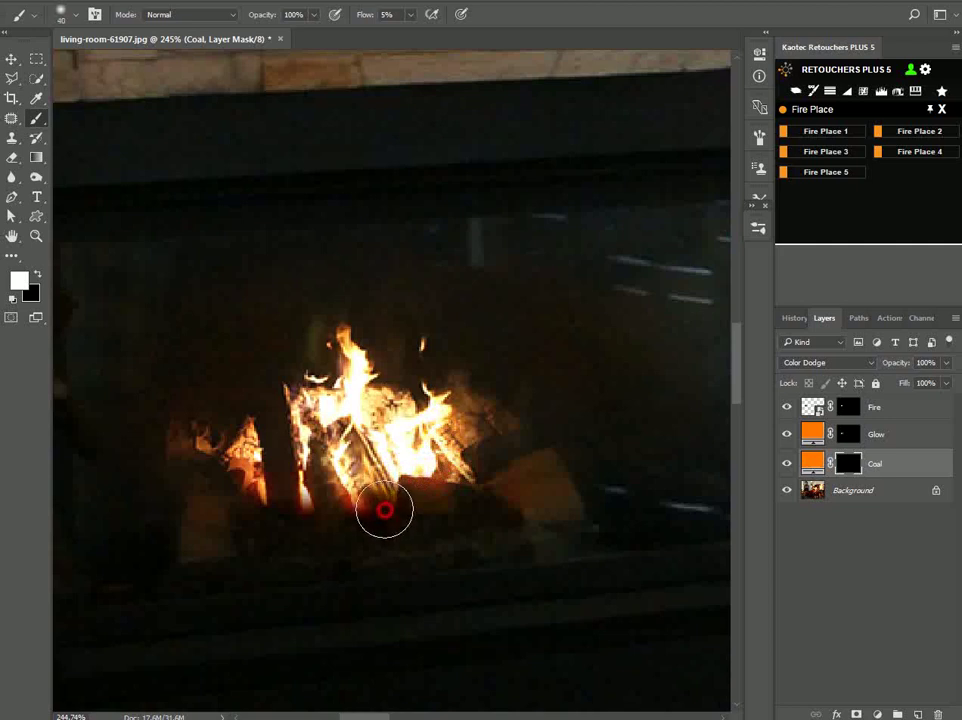
Step: Build up the ember glow around the burning logs on the Coal mask with a softer, larger brush sized about 40
mouse_move(384, 510)
mouse_down()
mouse_move(261, 505)
mouse_move(243, 450)
mouse_move(251, 468)
mouse_move(294, 425)
mouse_move(310, 441)
mouse_move(316, 418)
mouse_move(347, 403)
mouse_move(449, 423)
mouse_move(399, 400)
mouse_move(435, 402)
mouse_move(456, 426)
mouse_move(461, 474)
mouse_move(434, 455)
mouse_move(455, 481)
mouse_move(432, 476)
mouse_move(395, 492)
mouse_move(467, 486)
mouse_move(436, 467)
mouse_move(370, 494)
mouse_move(416, 460)
mouse_move(493, 463)
mouse_move(443, 478)
mouse_move(413, 504)
mouse_move(433, 456)
mouse_move(472, 418)
mouse_up()
key(bracketleft)
key(bracketright)
key(bracketright)
key(bracketright)
scroll(464, 418, down, 5)
drag(536, 411, 507, 427)
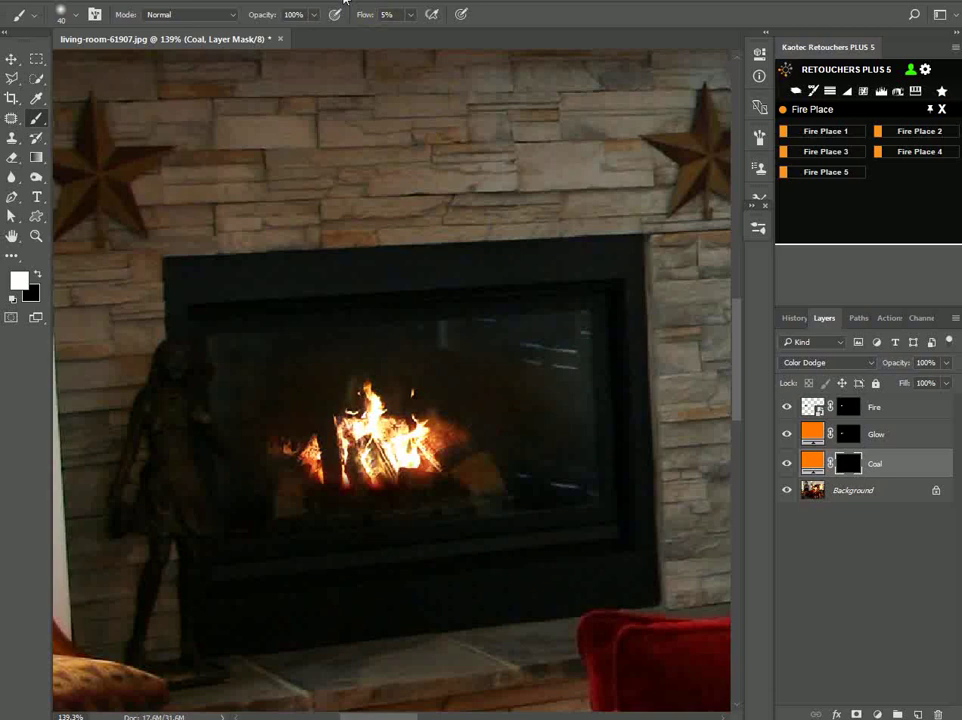
Step: Show the Timeline, preview the fire animation in the fireplace, and return the playhead to the first frame
click(345, 2)
click(355, 466)
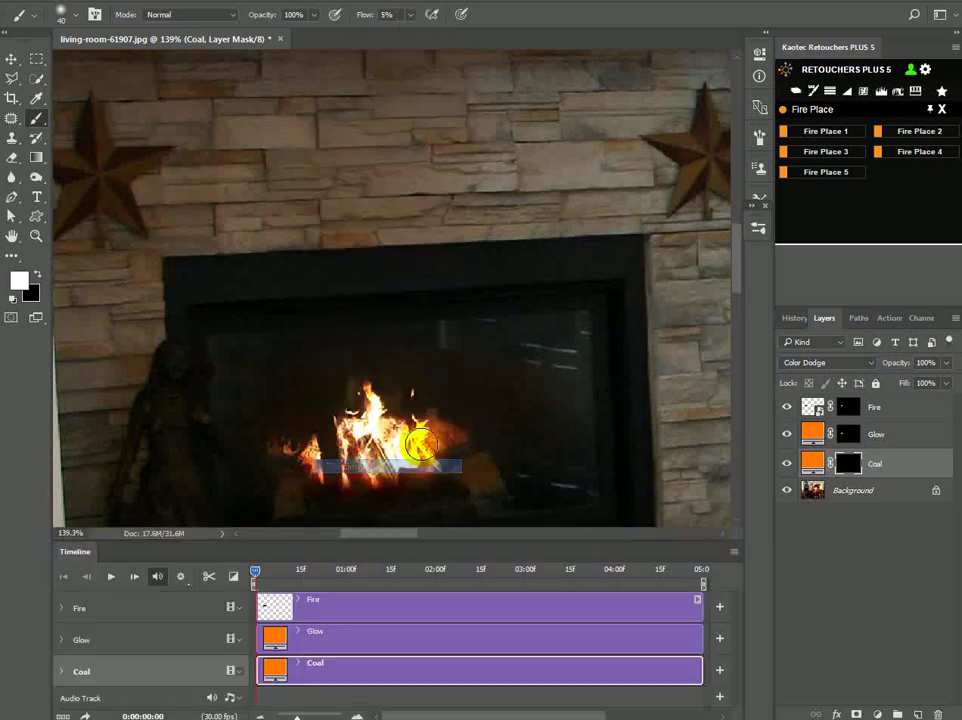
scroll(432, 346, down, 3)
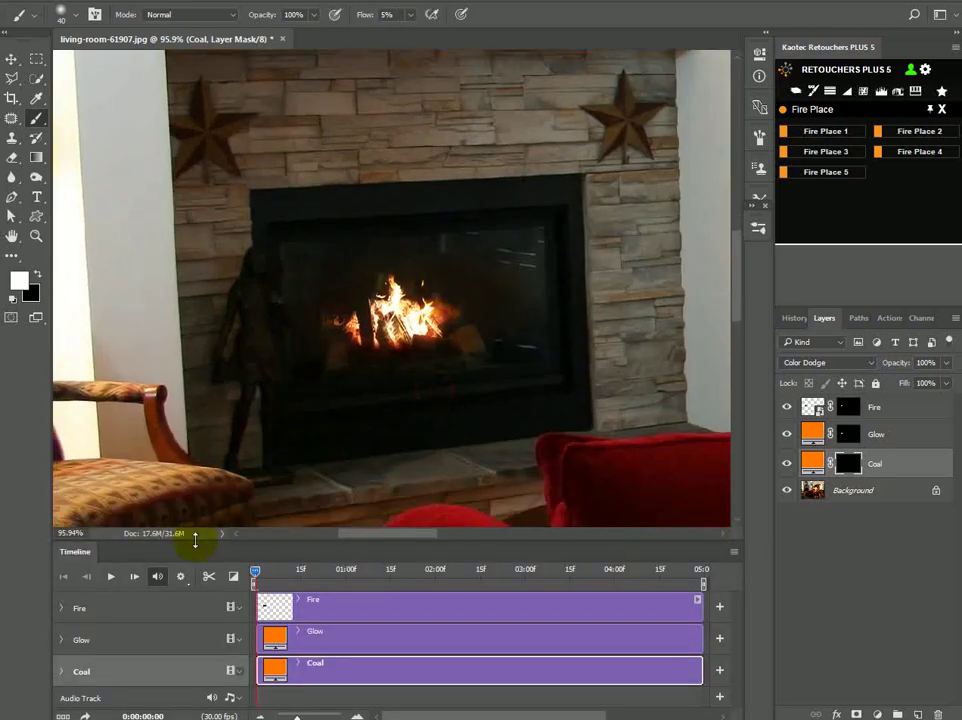
click(110, 576)
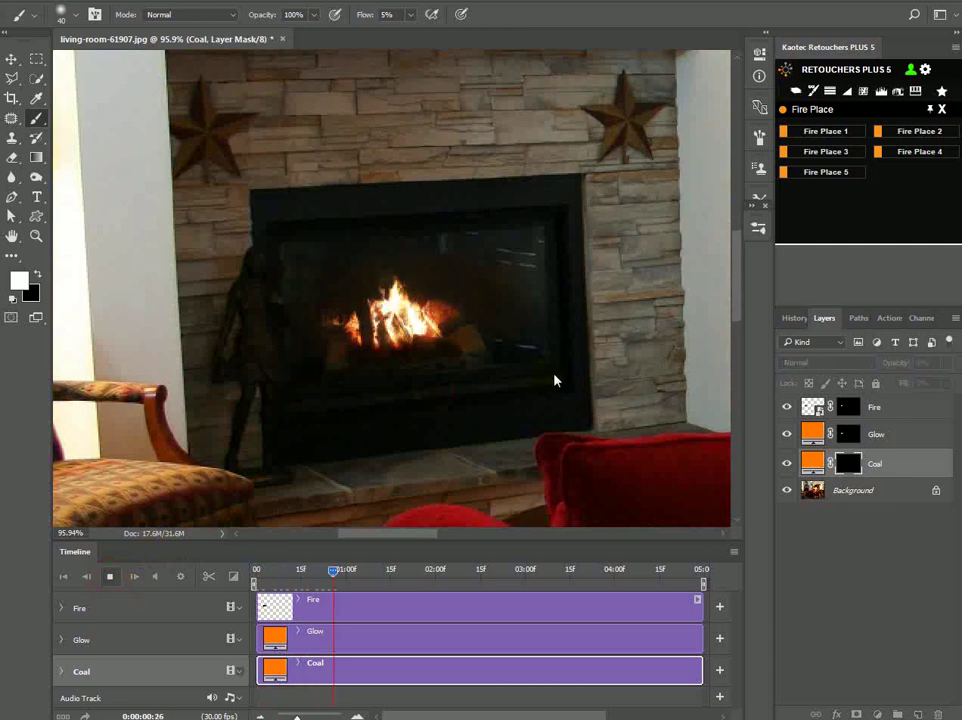
key(space)
click(465, 575)
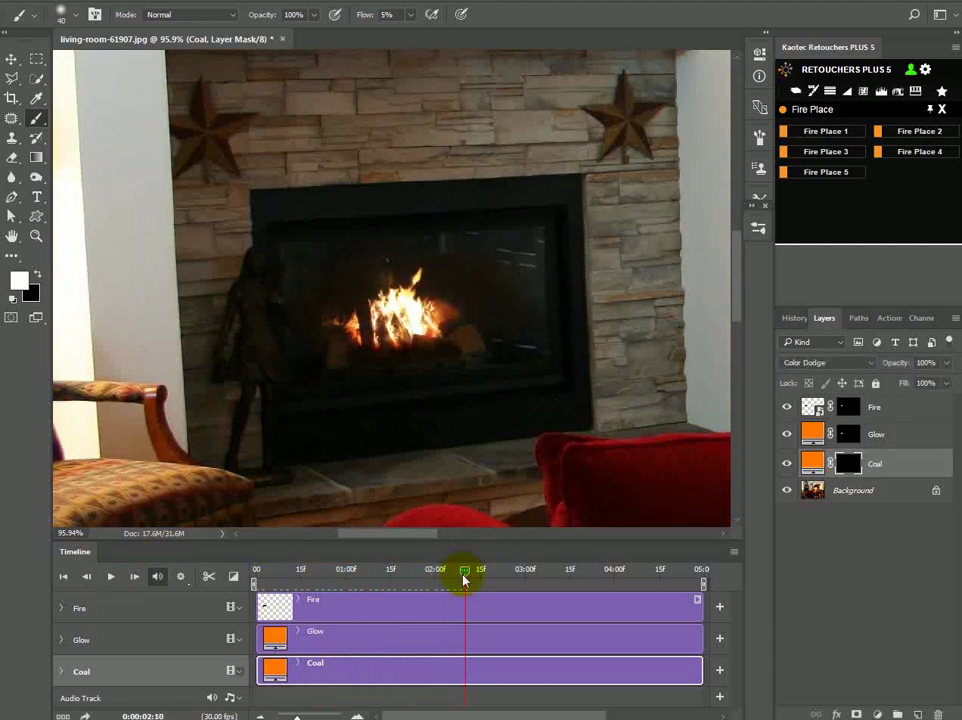
drag(465, 578, 255, 570)
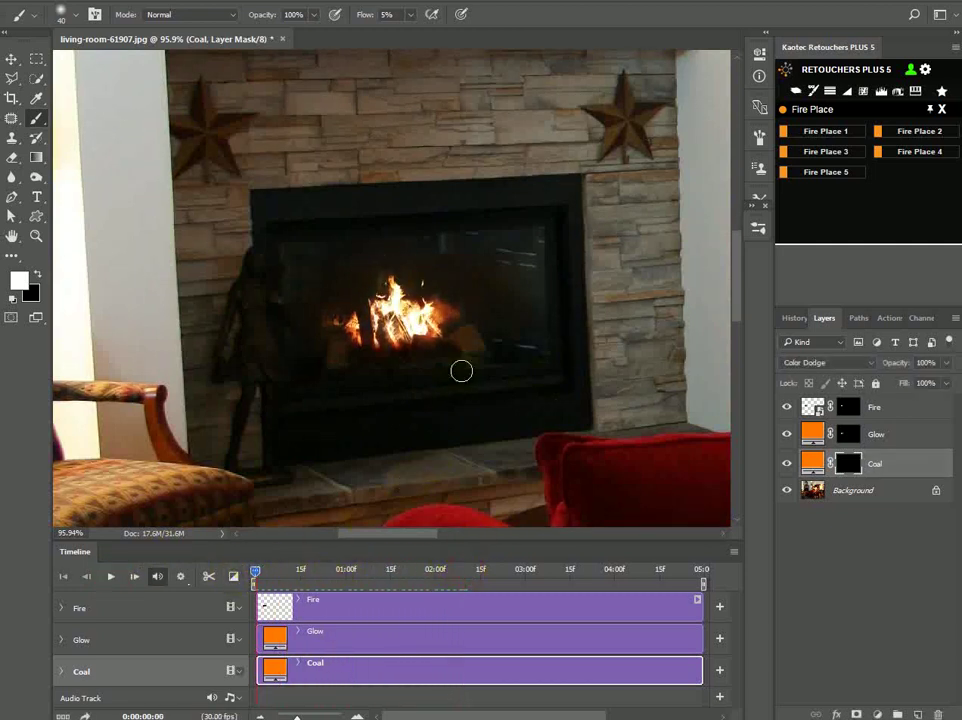
Step: Play the fire animation from the start, fit the whole living room in view, and stop playback
key(space)
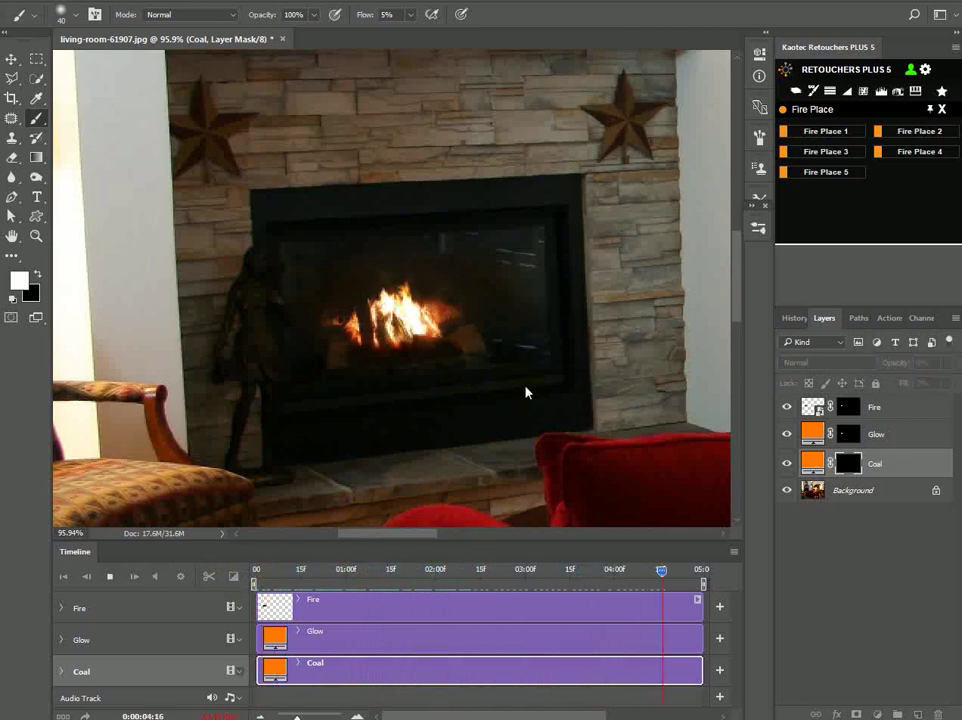
key(ctrl+0)
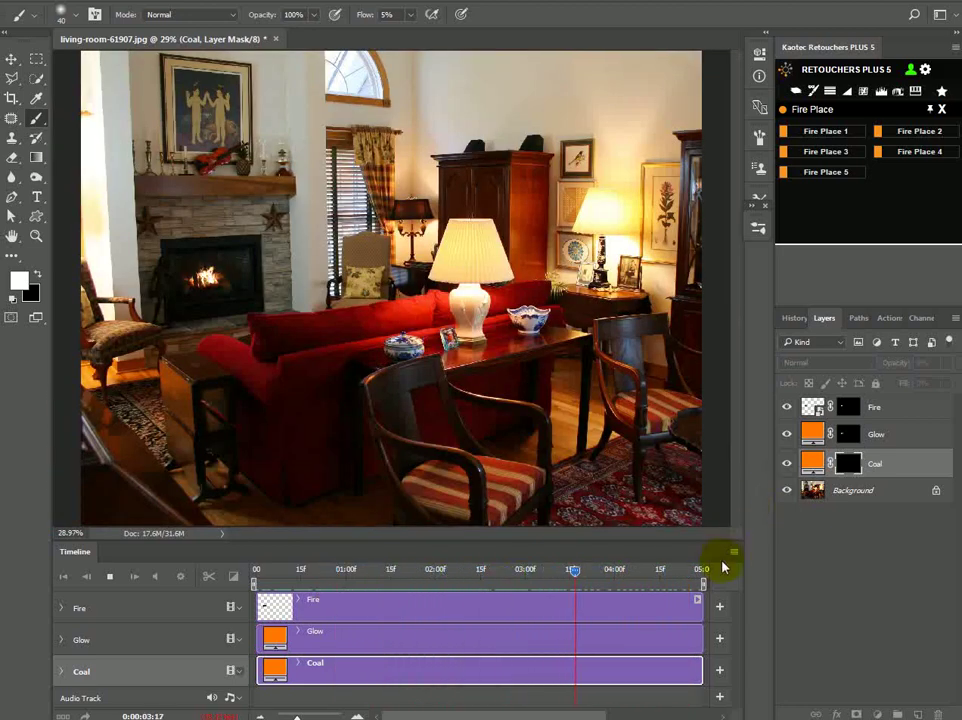
click(108, 576)
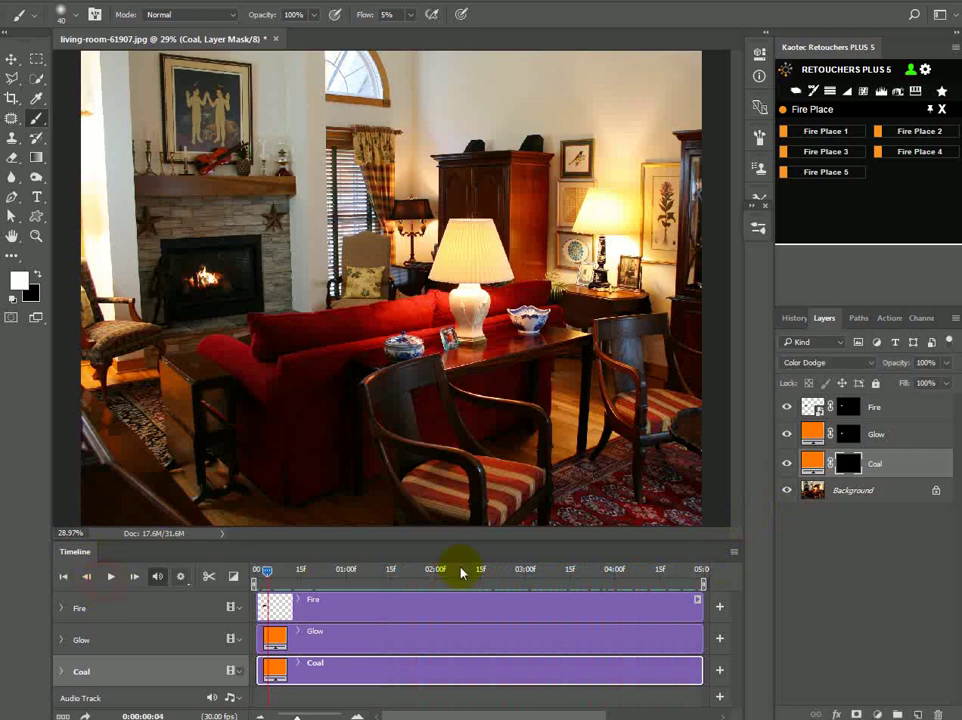
click(734, 551)
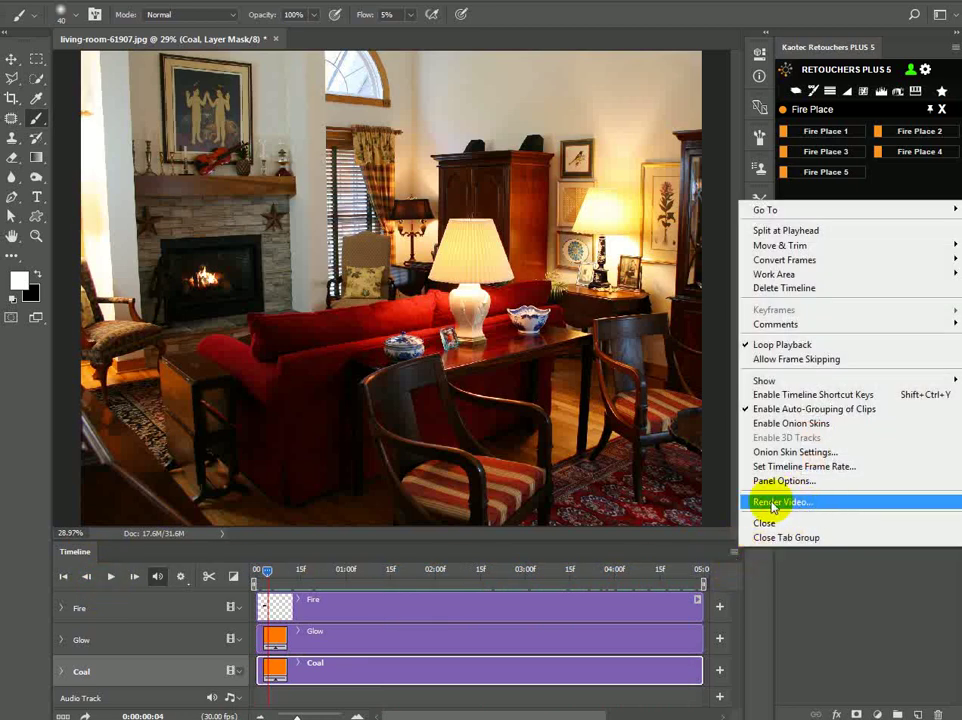
click(734, 556)
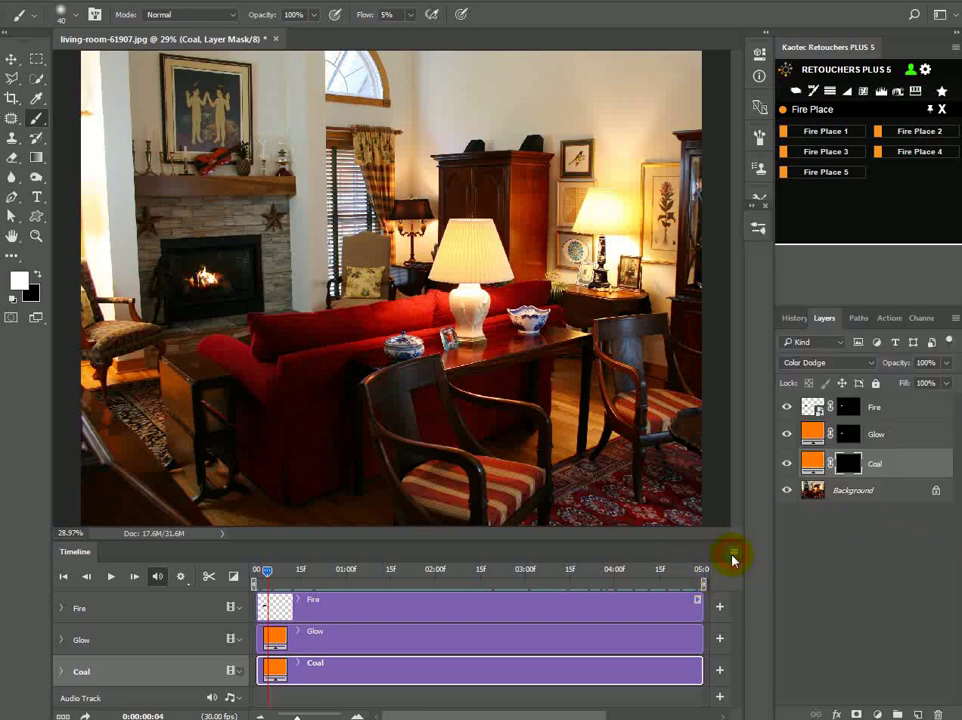
click(734, 556)
click(407, 150)
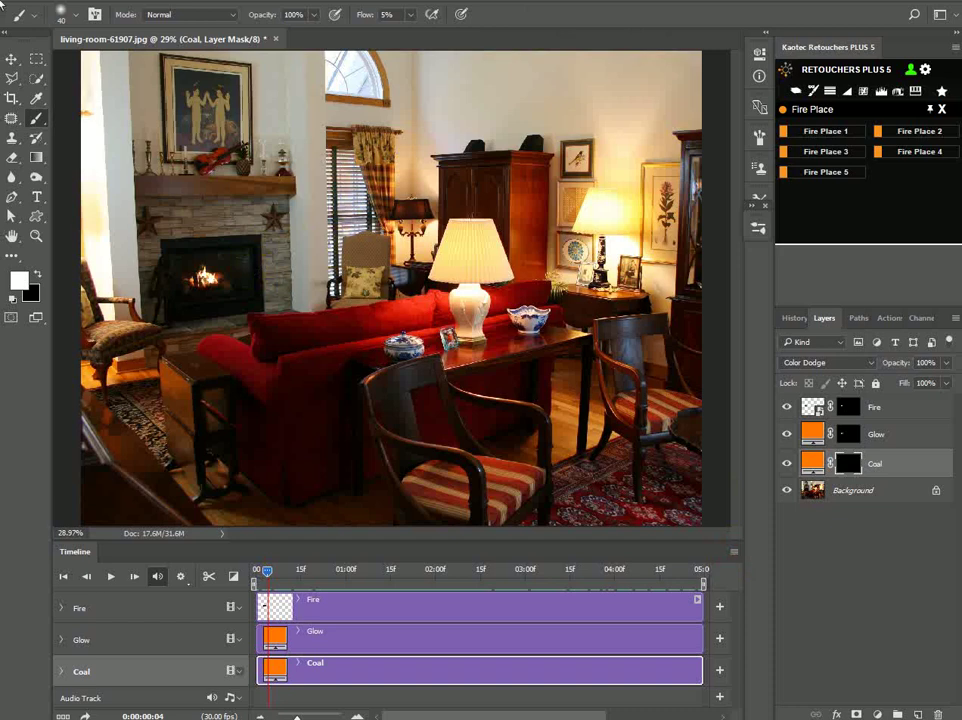
key(alt+f)
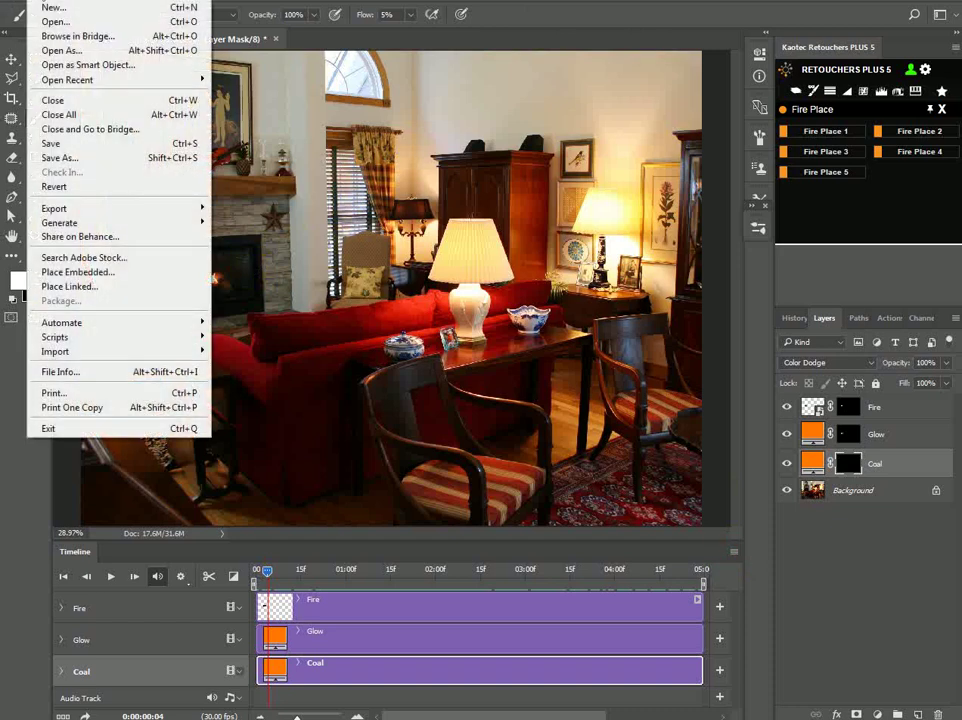
click(100, 162)
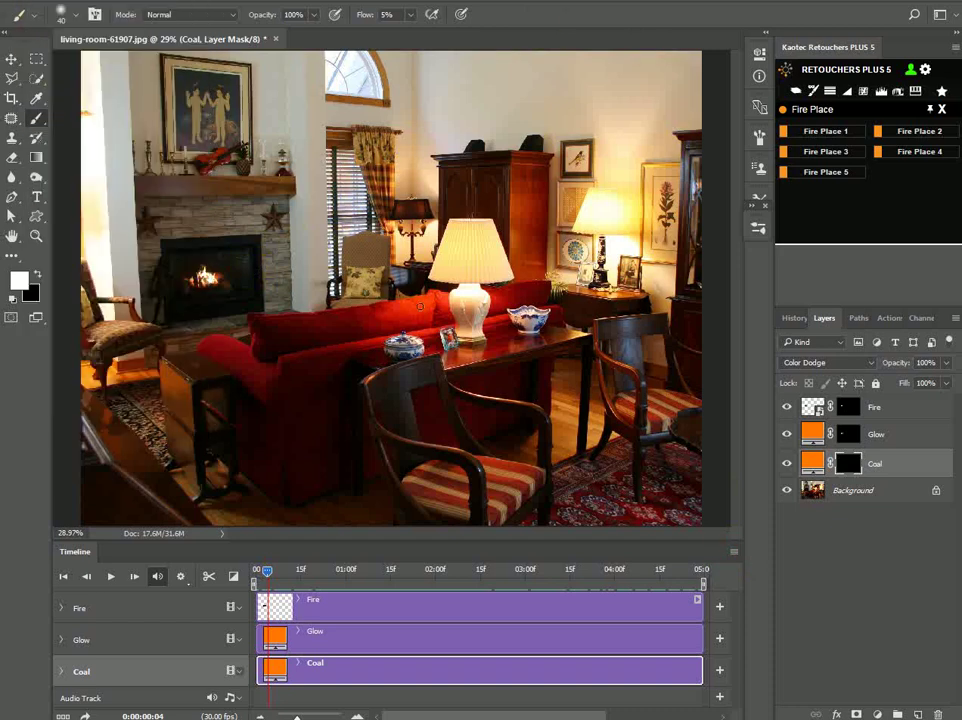
Step: Zoom in on the fireplace and scrub the playhead to 0:00:01:22 to examine the moving flames
key(z)
drag(363, 172, 145, 439)
drag(335, 393, 326, 453)
click(376, 346)
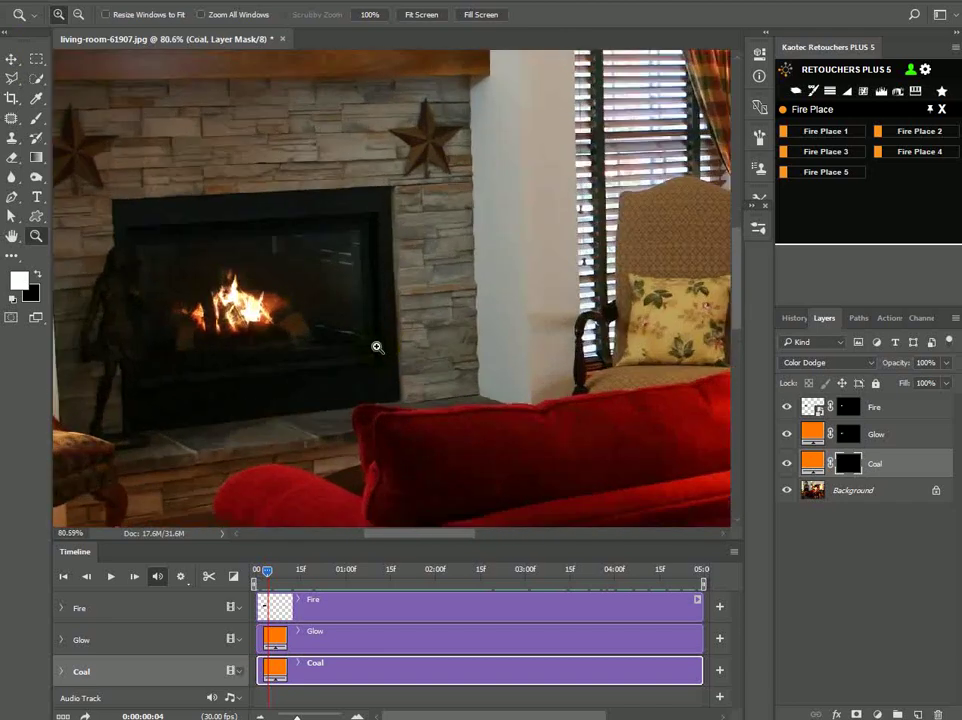
drag(356, 369, 401, 337)
click(276, 570)
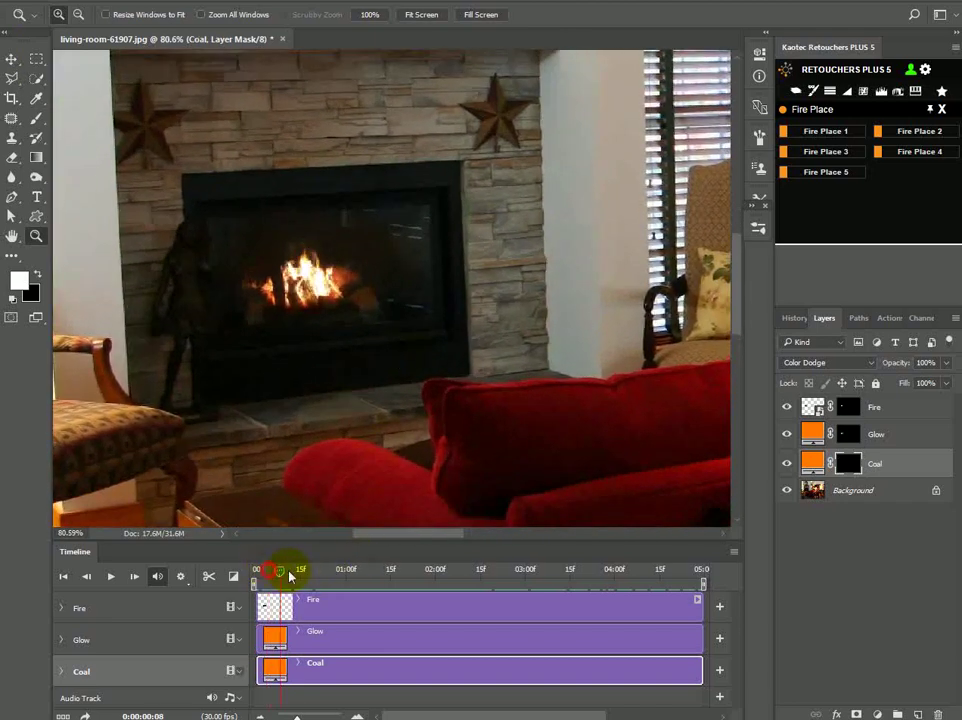
drag(289, 576, 412, 570)
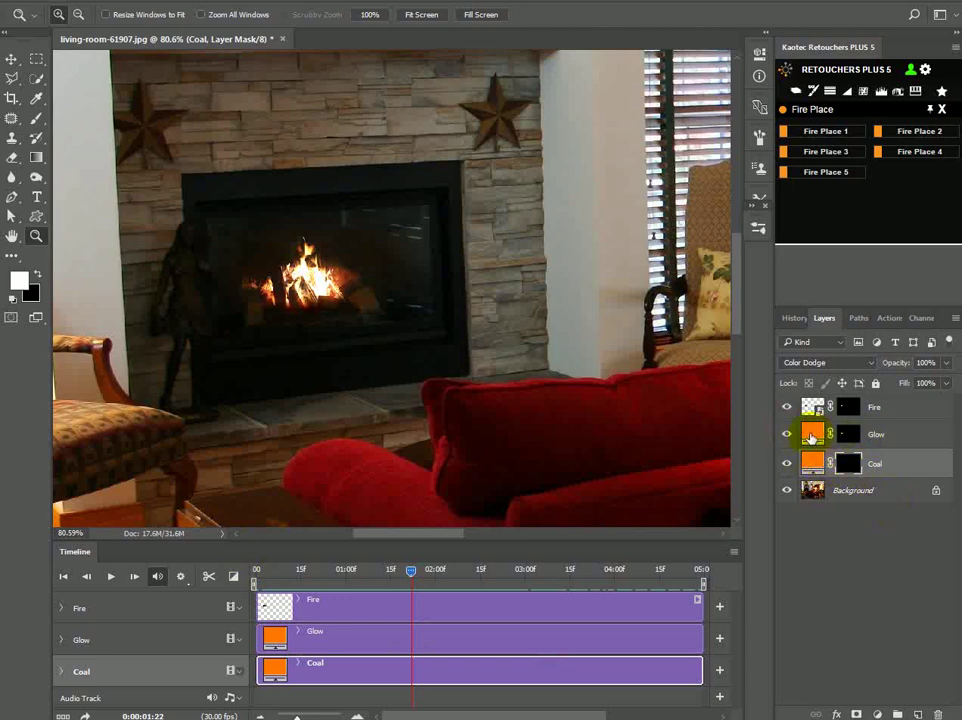
Step: Try a different hue for the Glow layer's orange fill colour, and clear the layer selection
double_click(812, 437)
mouse_move(515, 294)
mouse_down()
mouse_move(625, 269)
mouse_move(569, 335)
mouse_move(526, 340)
mouse_move(576, 271)
mouse_move(593, 264)
mouse_move(651, 286)
mouse_move(688, 220)
mouse_up()
mouse_move(703, 398)
mouse_down()
mouse_move(698, 281)
mouse_move(693, 372)
mouse_up()
click(839, 240)
click(784, 511)
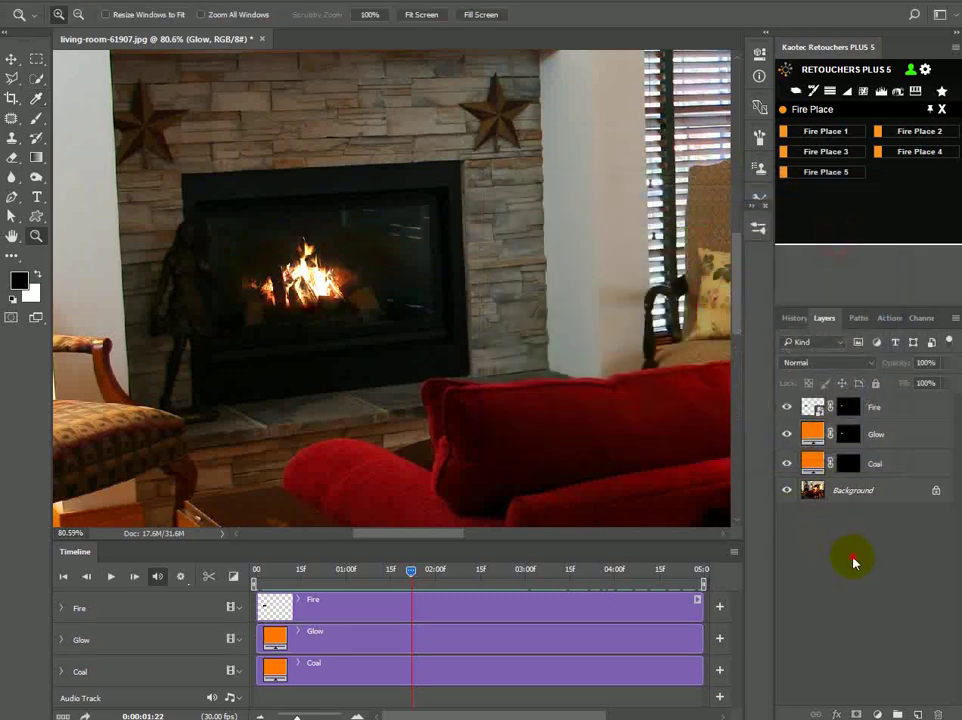
key(z)
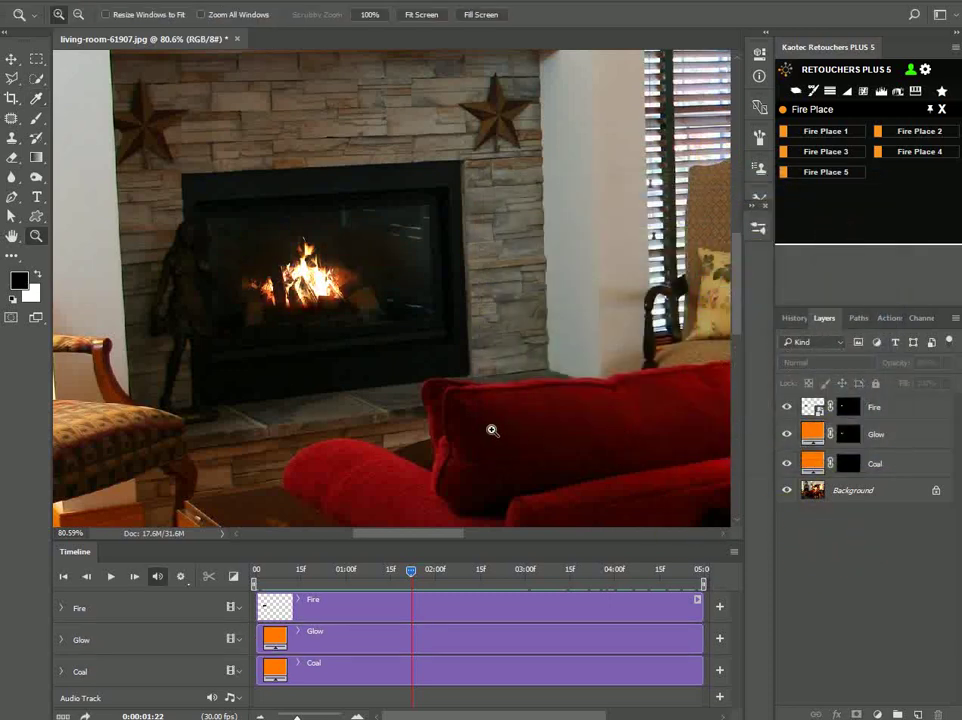